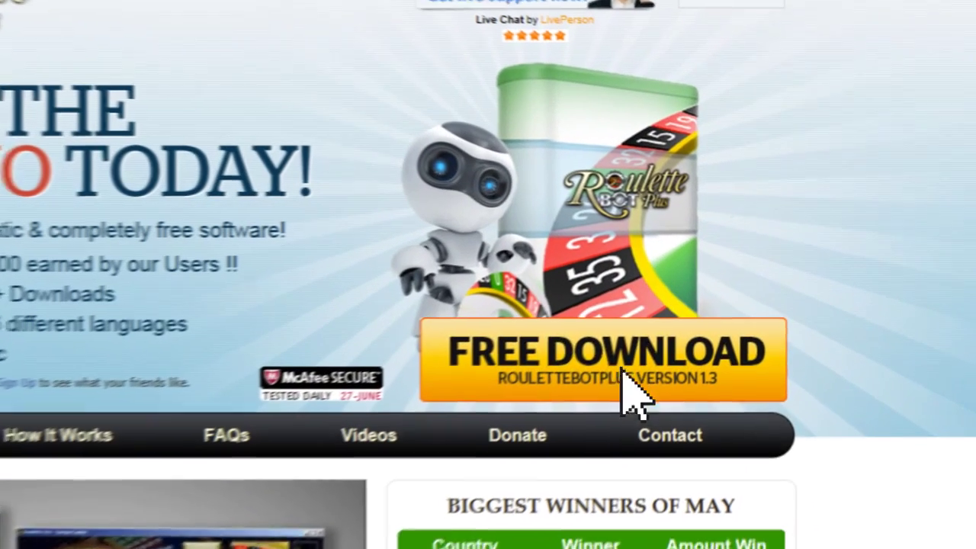
Download the free Roulette Bot Plus installer in Chrome and run RBPsetup from the downloads list
{"action": "left_click", "coordinate": [703, 276]}
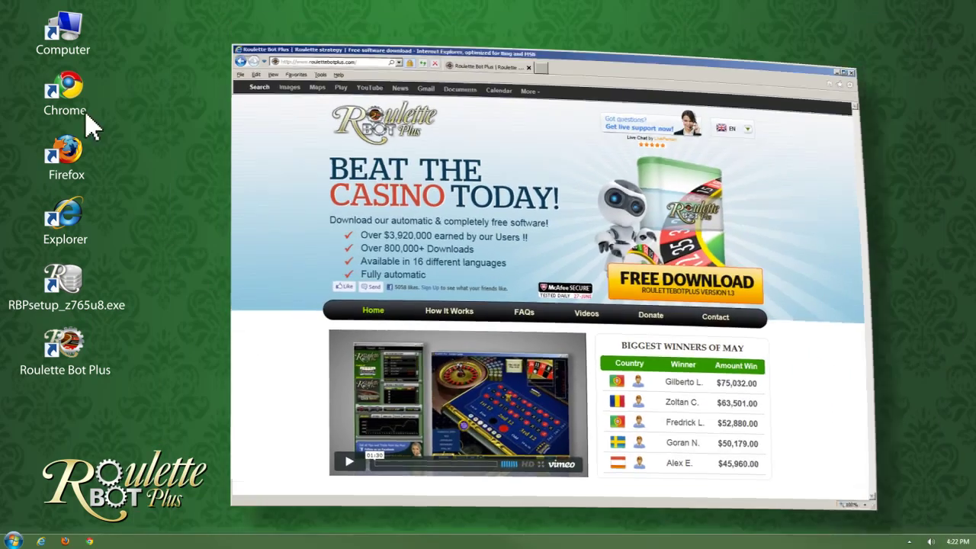
{"action": "left_click", "coordinate": [72, 97]}
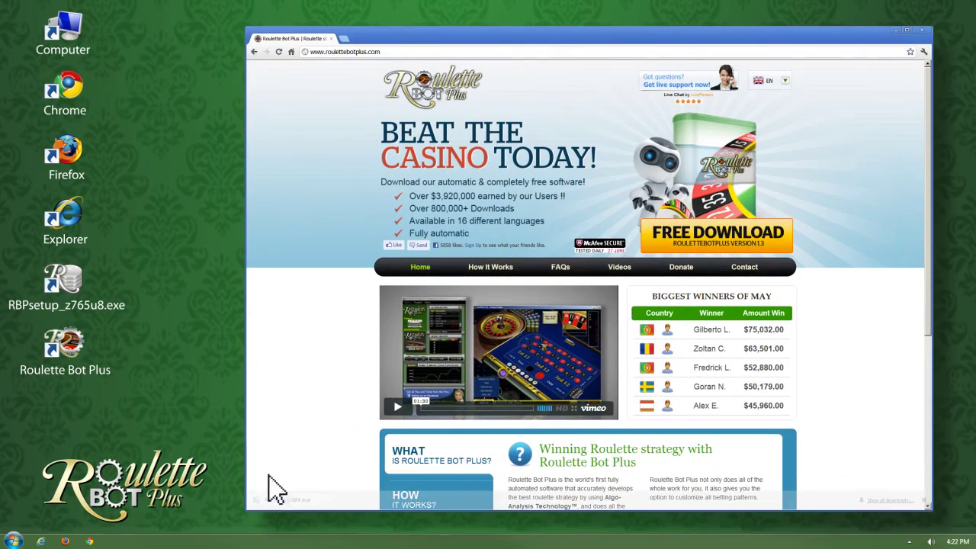
{"action": "left_click", "coordinate": [283, 500]}
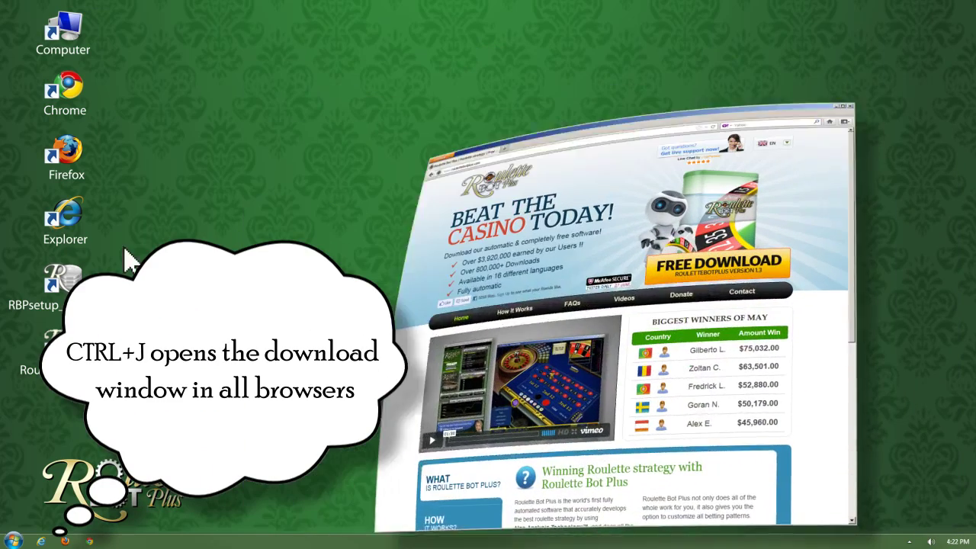
{"action": "key", "text": "ctrl+j"}
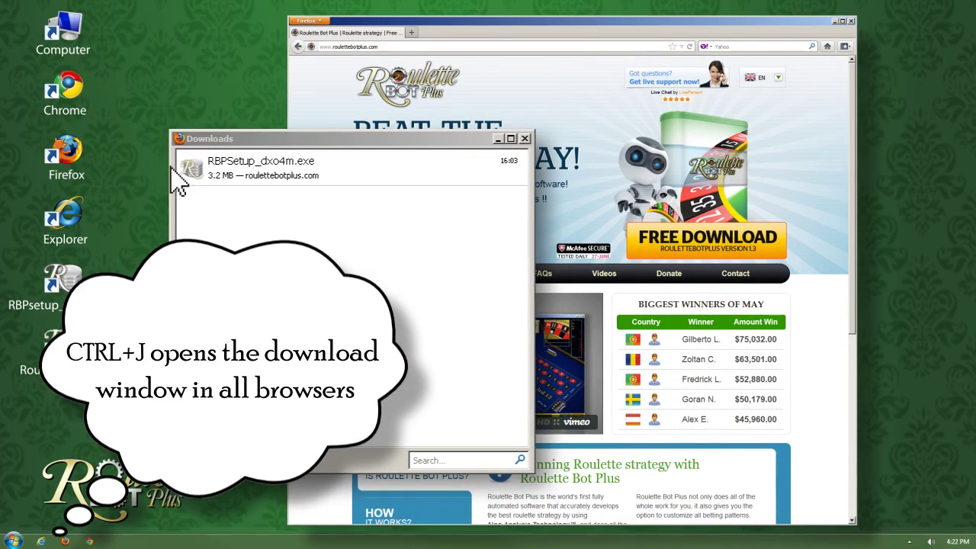
{"action": "double_click", "coordinate": [205, 172]}
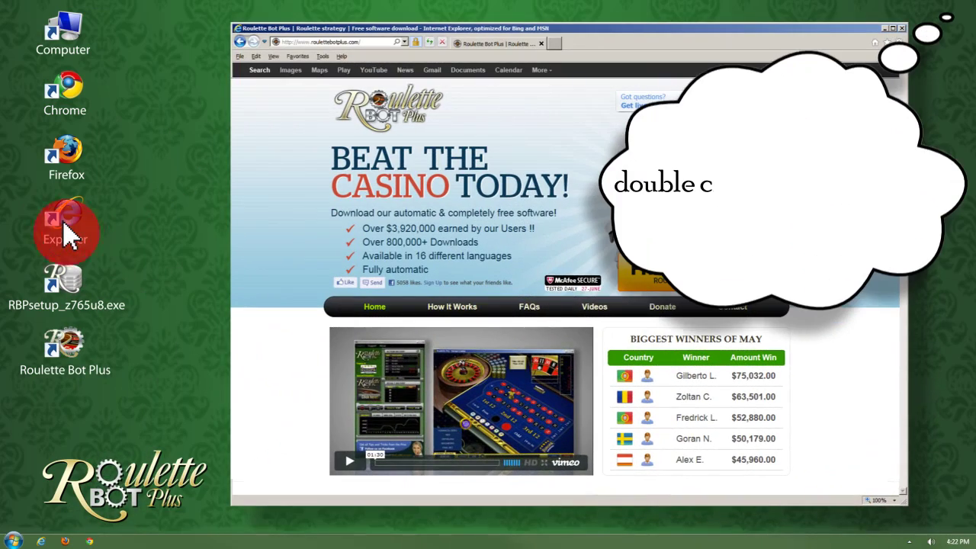
Download the setup file in Internet Explorer and save it to the computer
{"action": "left_click", "coordinate": [65, 220]}
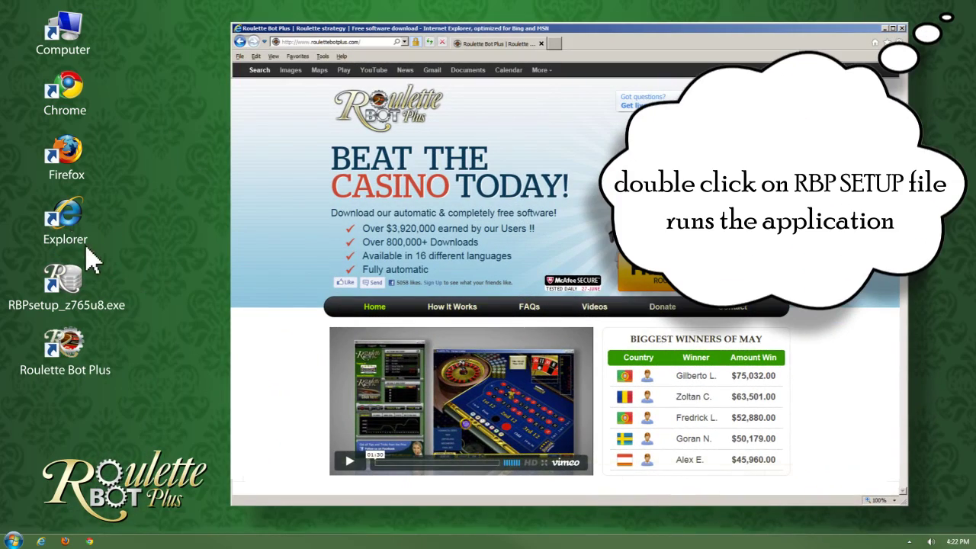
{"action": "left_click", "coordinate": [305, 483]}
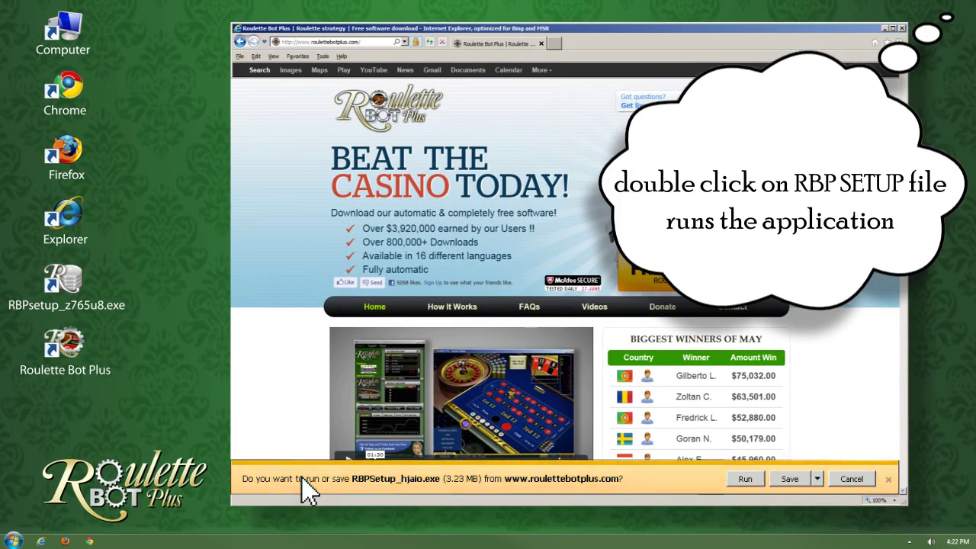
{"action": "left_click", "coordinate": [789, 480]}
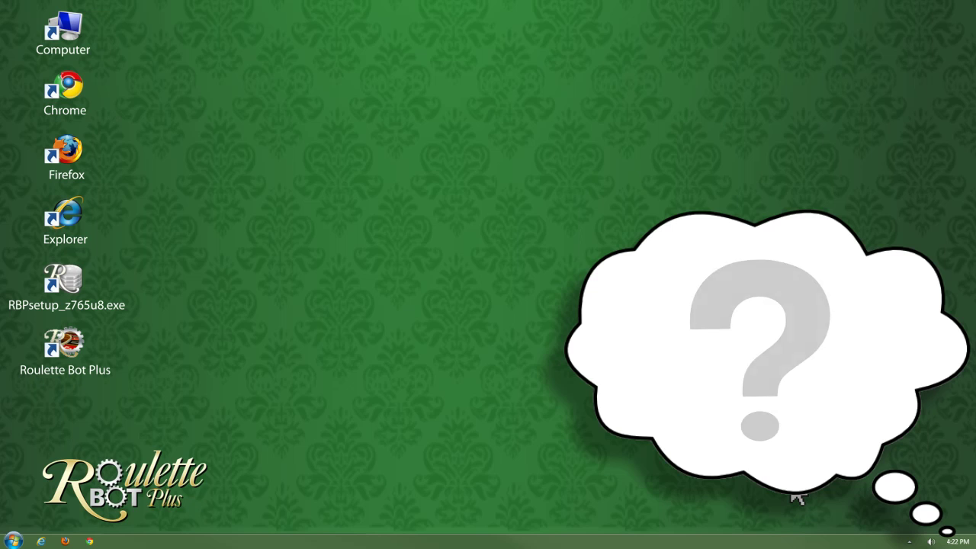
Find RBPsetup via search, launch it, and start the RBPlus installation
{"action": "left_click", "coordinate": [14, 540]}
{"action": "type", "text": "R"}
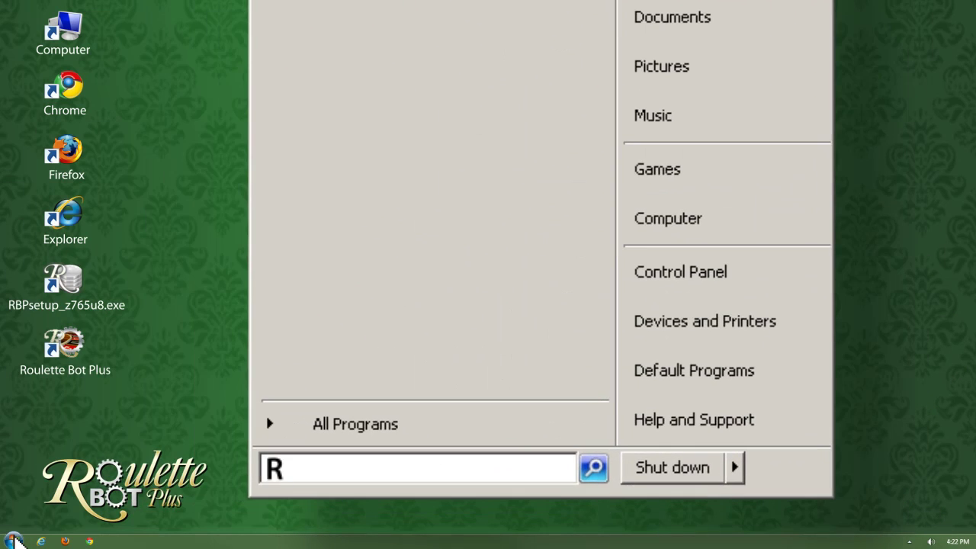
{"action": "type", "text": "BPsetup"}
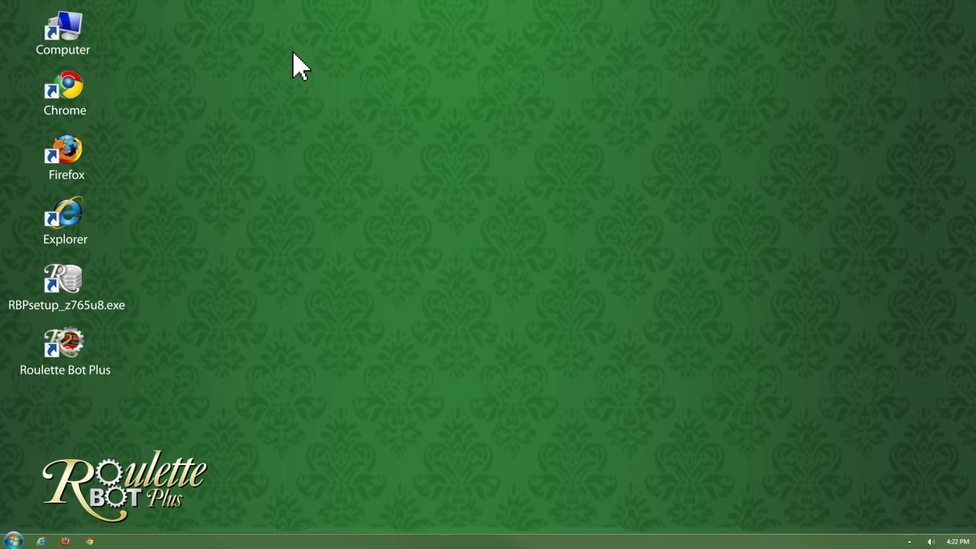
{"action": "double_click", "coordinate": [65, 299]}
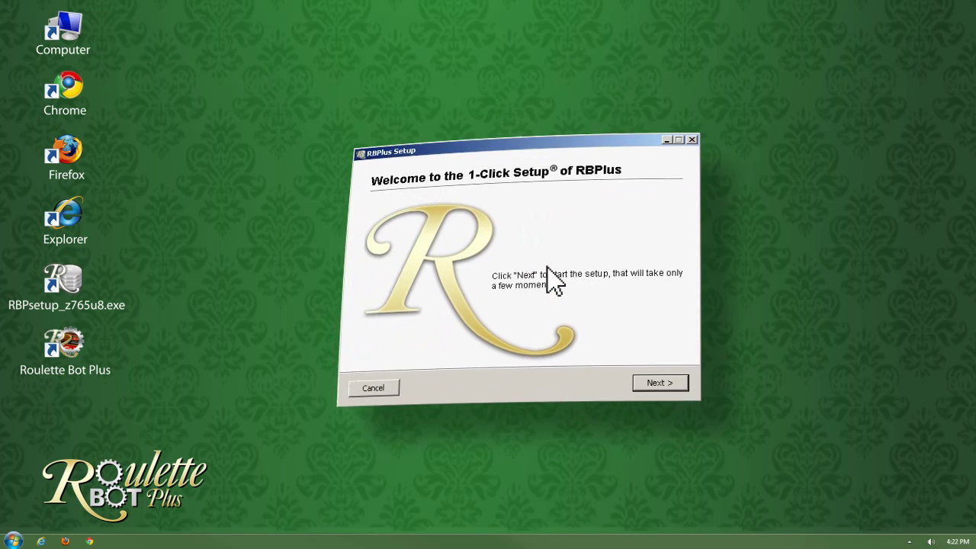
{"action": "left_click", "coordinate": [659, 383]}
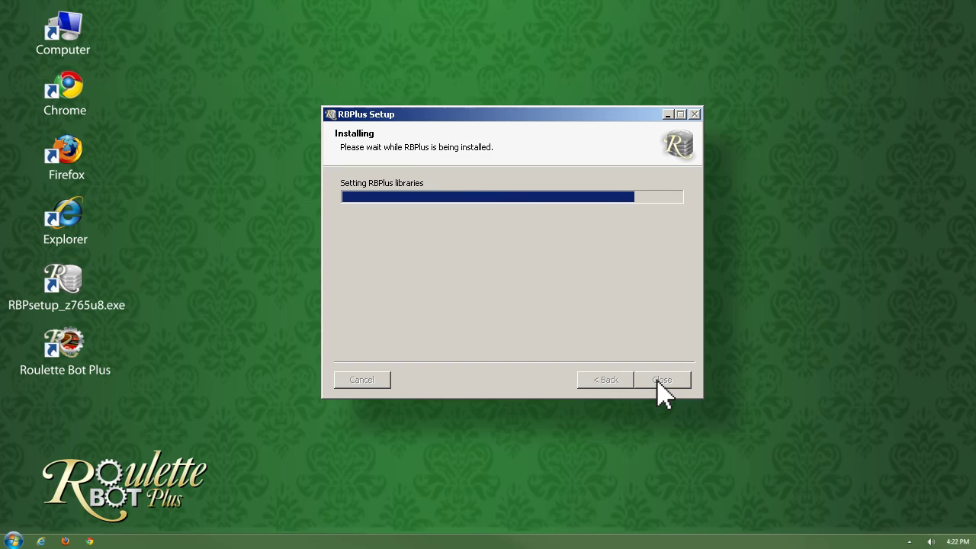
Close the finished installer and keep English as the Roulette Bot Plus language
{"action": "left_click", "coordinate": [660, 381]}
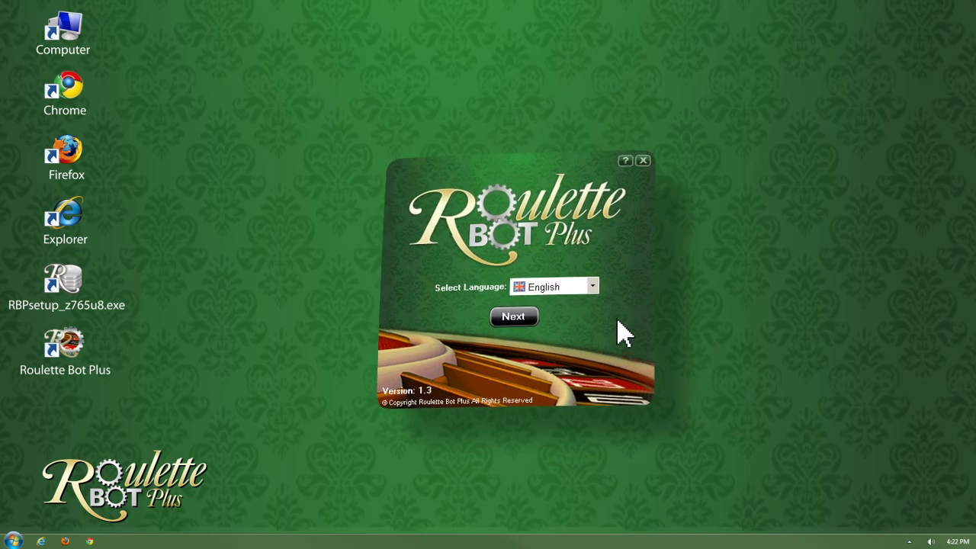
{"action": "left_click", "coordinate": [594, 288]}
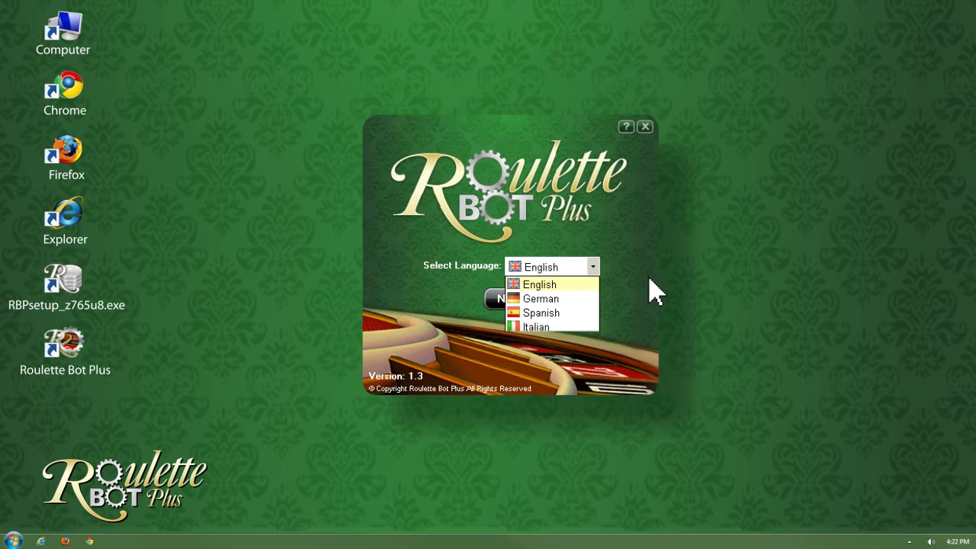
{"action": "left_click", "coordinate": [576, 279]}
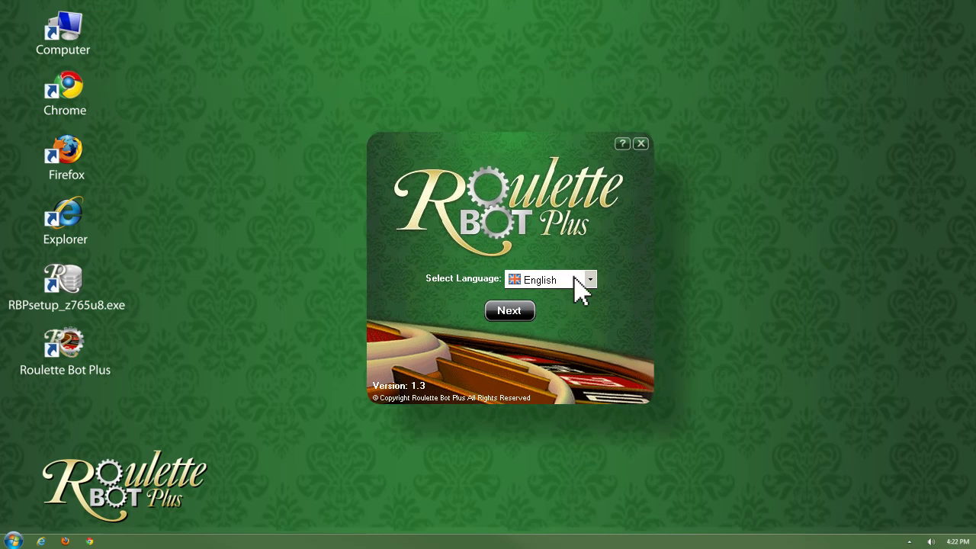
{"action": "left_click", "coordinate": [508, 311]}
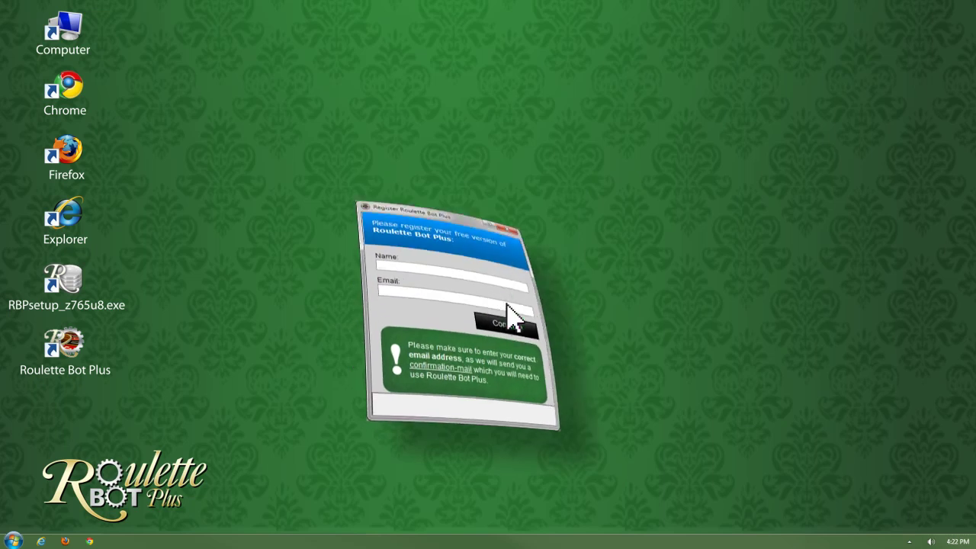
Register the free version with the user's name and e-mail, then accept the Terms & Conditions
{"action": "key", "text": "Tab"}
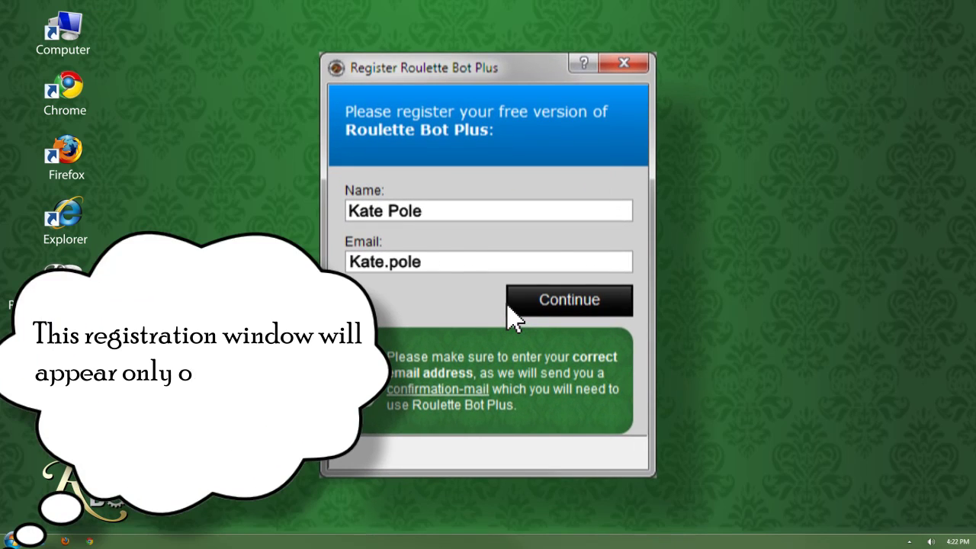
{"action": "left_click", "coordinate": [555, 302]}
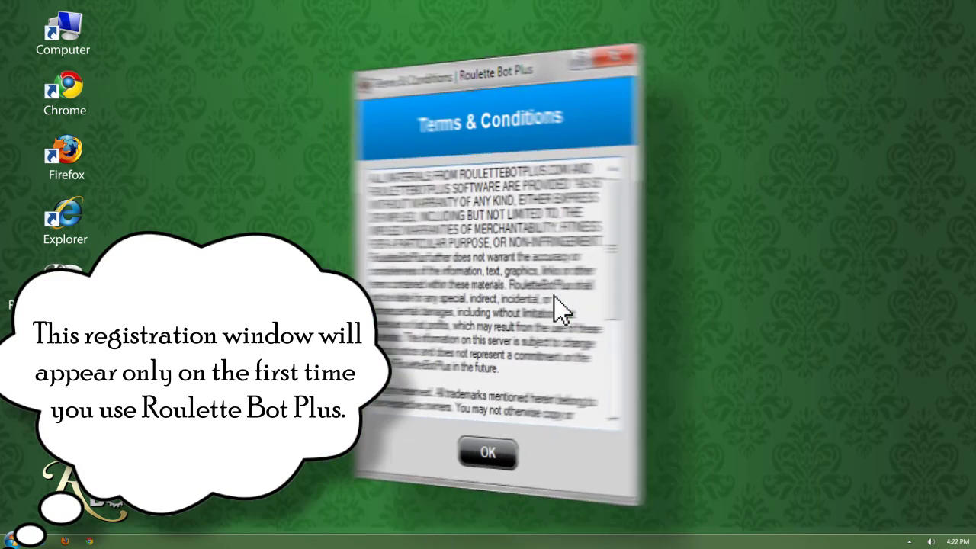
{"action": "left_click", "coordinate": [491, 456]}
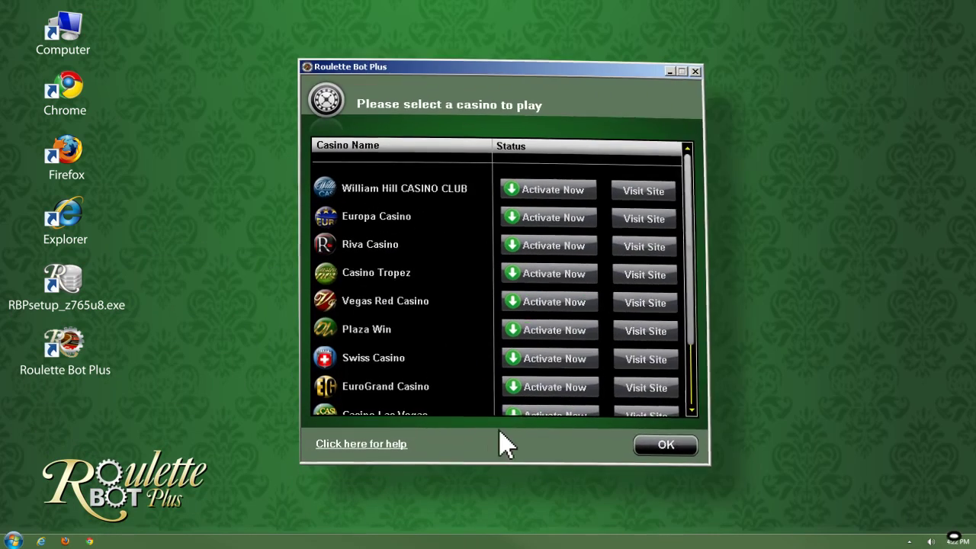
Open Help & Support and start a live chat after entering a name
{"action": "left_click", "coordinate": [696, 149]}
{"action": "left_click_drag", "start_coordinate": [700, 156], "coordinate": [699, 160]}
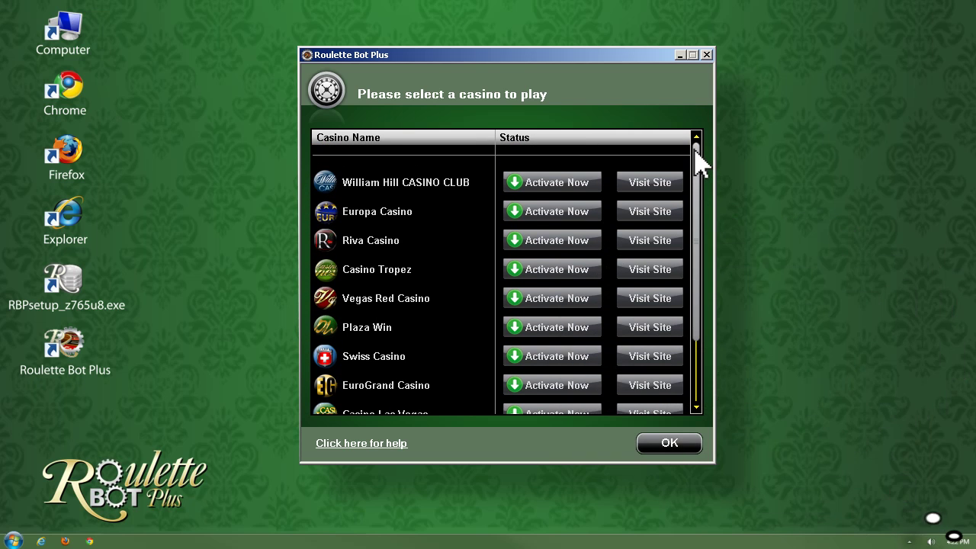
{"action": "left_click", "coordinate": [357, 441]}
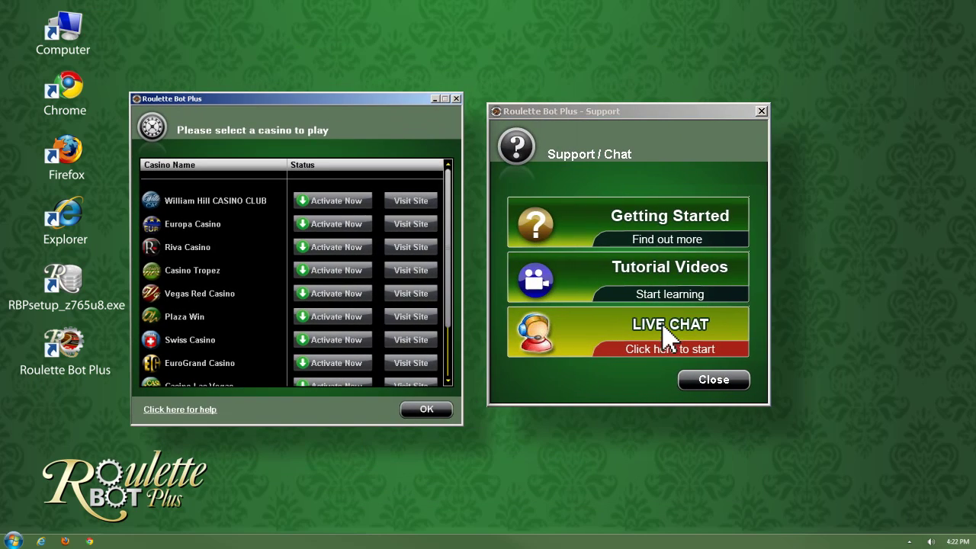
{"action": "left_click", "coordinate": [665, 335]}
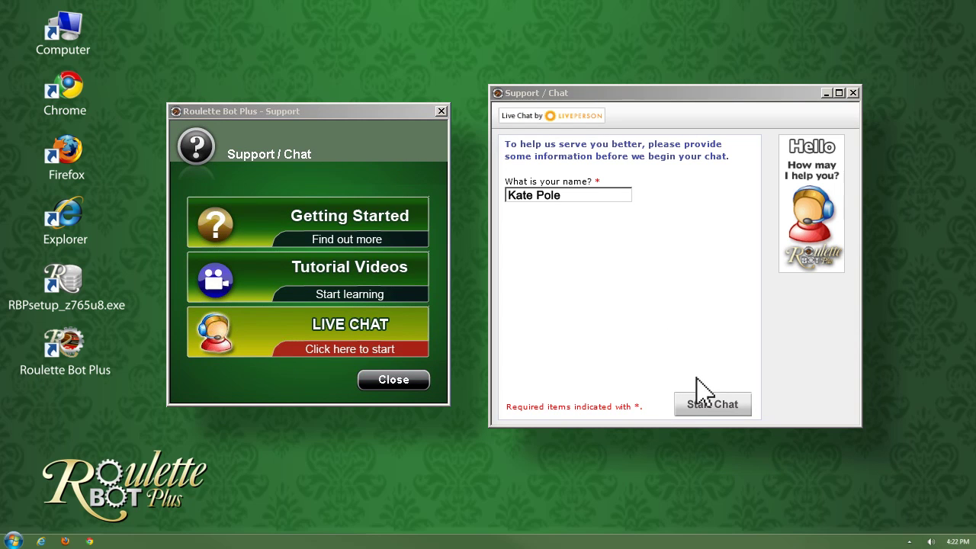
{"action": "left_click", "coordinate": [710, 406]}
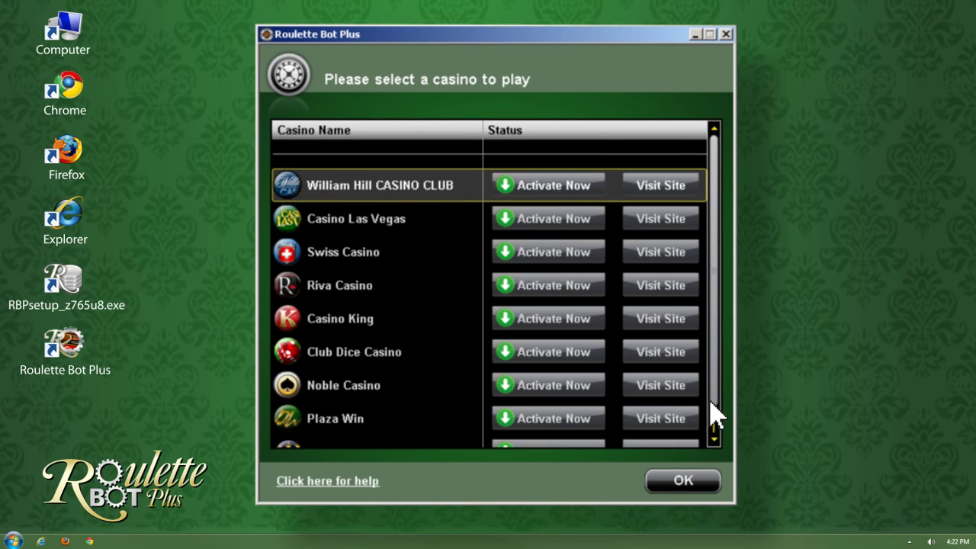
Activate William Hill: agree to the licence terms, download the casino, and finish installation
{"action": "left_click", "coordinate": [506, 183]}
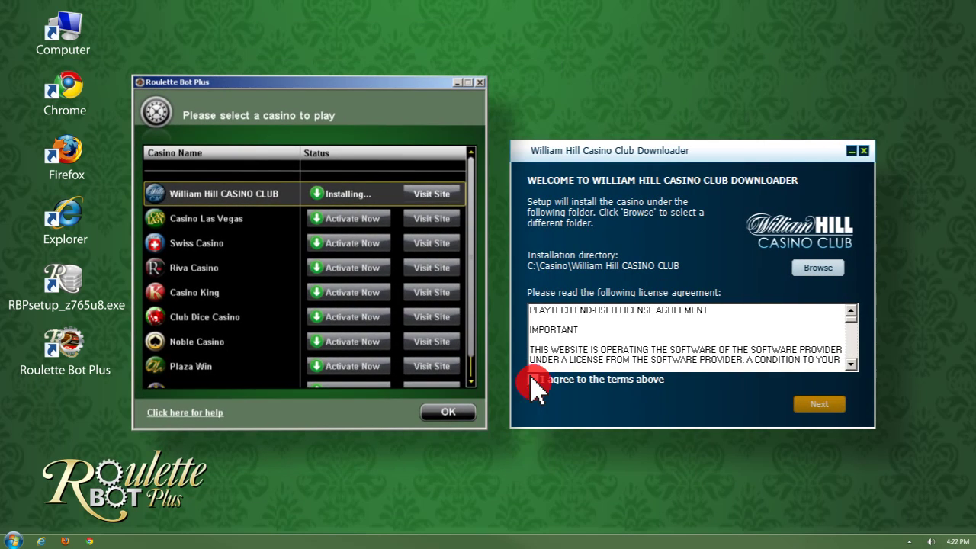
{"action": "left_click", "coordinate": [531, 378]}
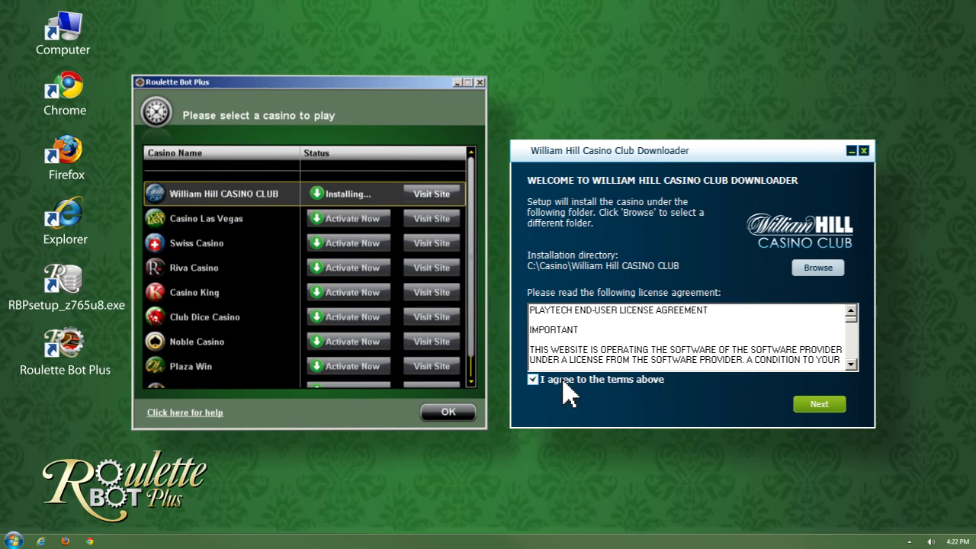
{"action": "left_click", "coordinate": [821, 405]}
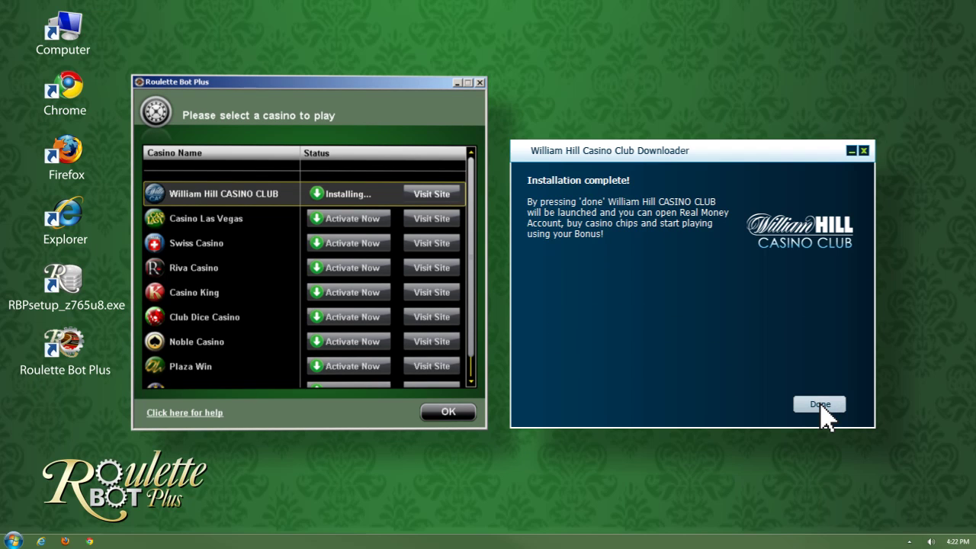
{"action": "left_click", "coordinate": [820, 405]}
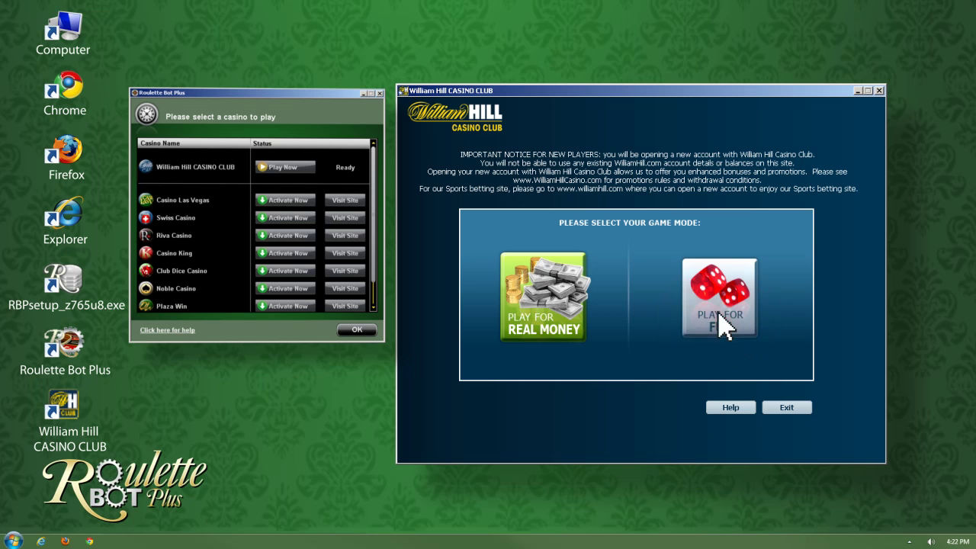
Choose Play For Real Money, close the Join Now form, and log in to the existing account
{"action": "left_click", "coordinate": [543, 326]}
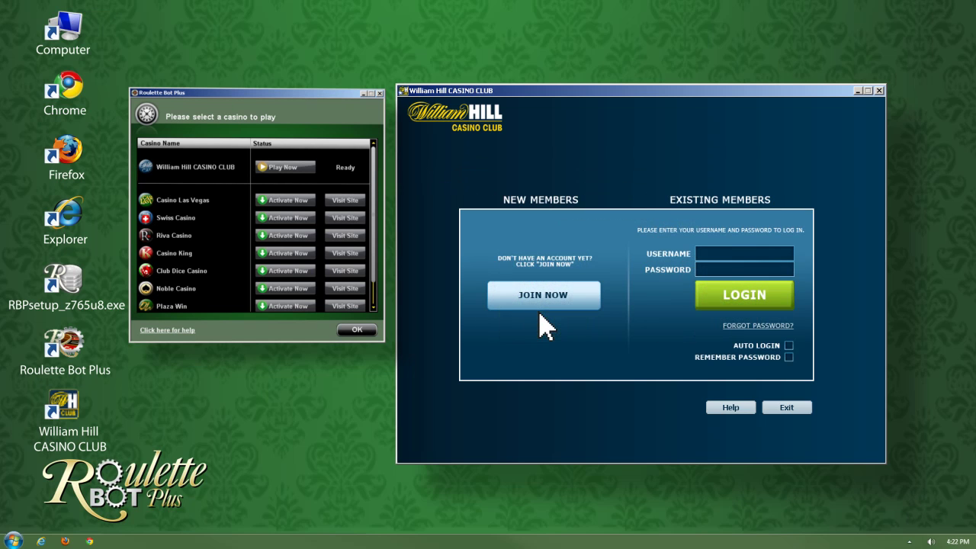
{"action": "left_click", "coordinate": [540, 302]}
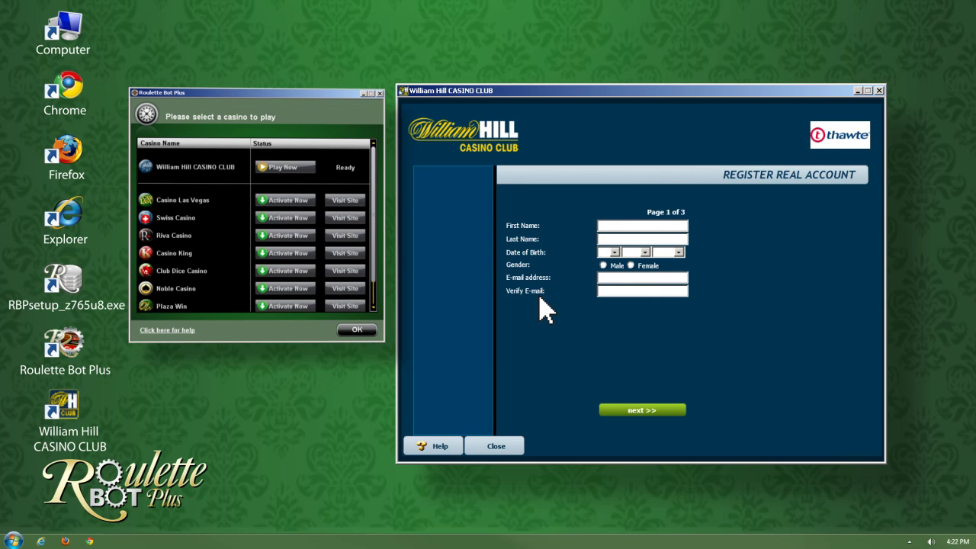
{"action": "left_click", "coordinate": [496, 448]}
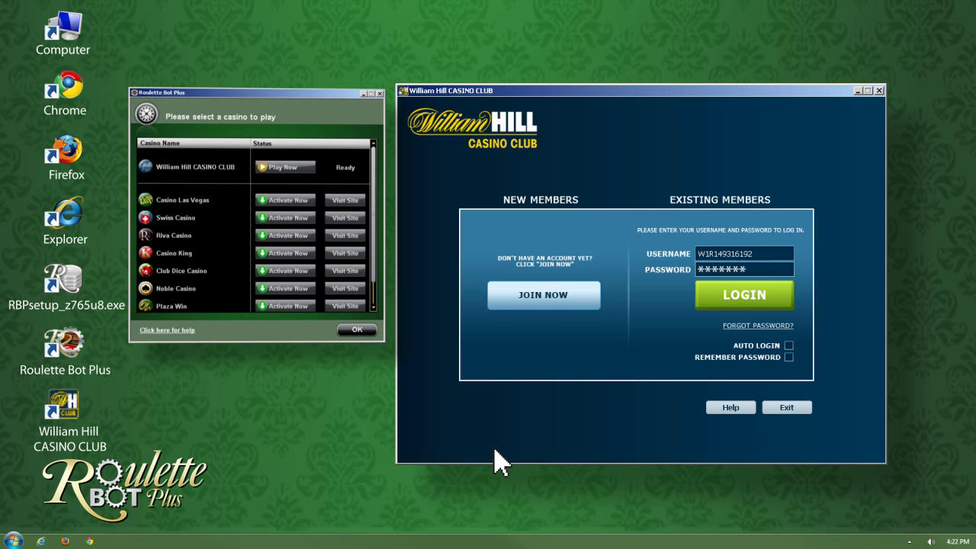
{"action": "left_click", "coordinate": [745, 297]}
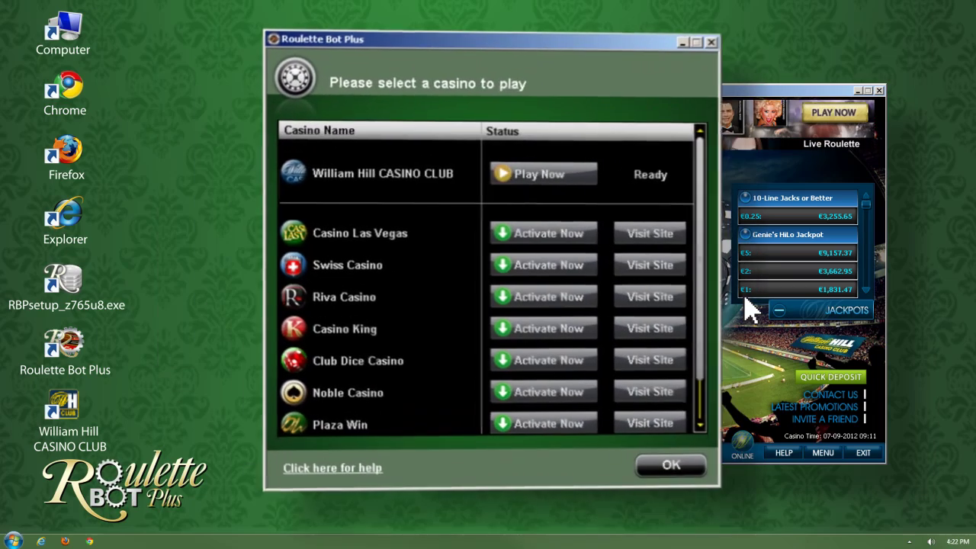
Play Now at William Hill with EUR currency and a €1 starting bet in Default mode, then start the game
{"action": "left_click", "coordinate": [282, 168]}
{"action": "left_click", "coordinate": [535, 175]}
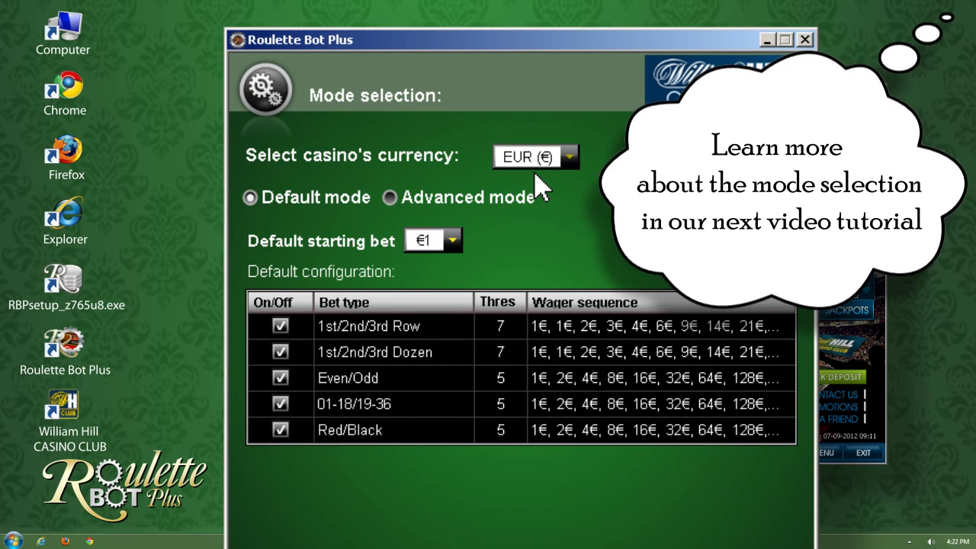
{"action": "left_click", "coordinate": [572, 157]}
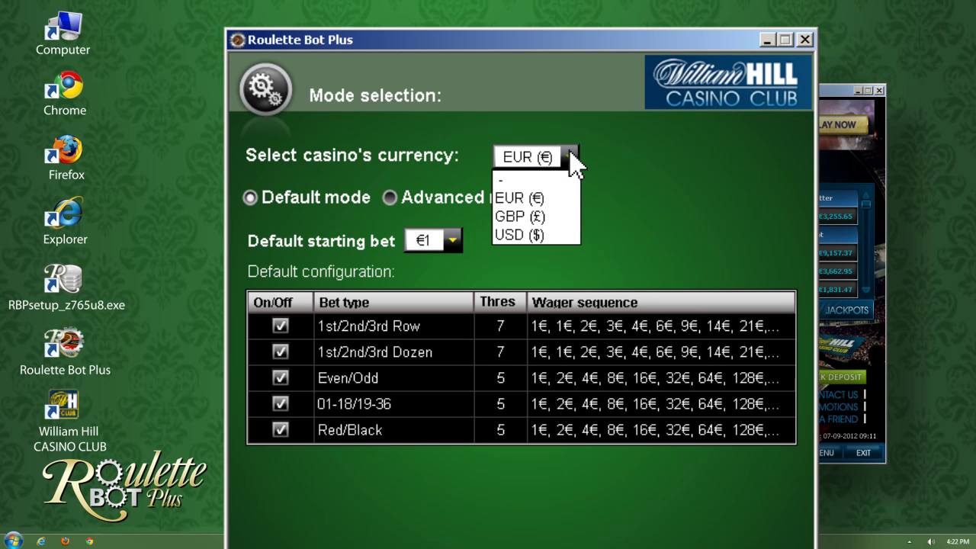
{"action": "left_click", "coordinate": [524, 198]}
{"action": "left_click", "coordinate": [451, 240]}
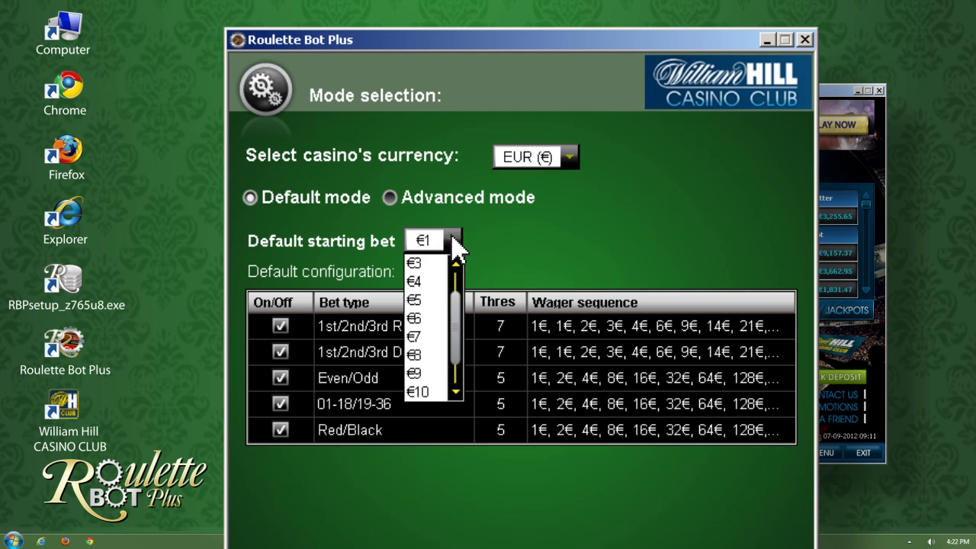
{"action": "scroll", "coordinate": [455, 244], "scroll_direction": "down", "scroll_amount": 2}
{"action": "scroll", "coordinate": [455, 245], "scroll_direction": "up", "scroll_amount": 2}
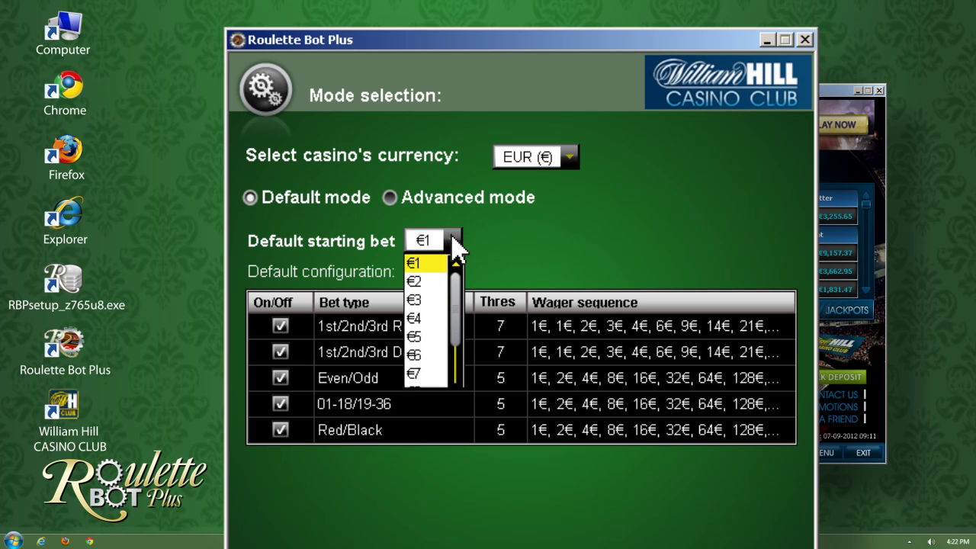
{"action": "left_click", "coordinate": [455, 244]}
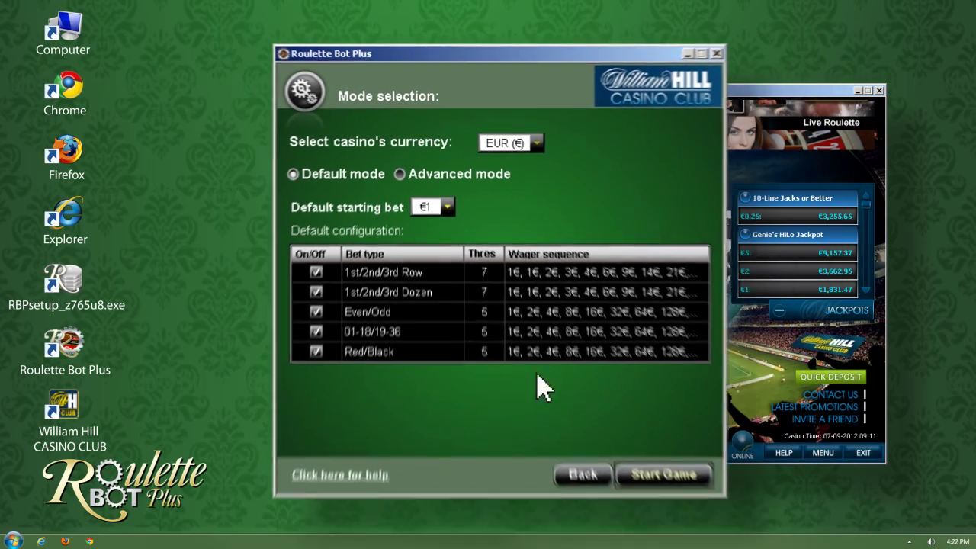
{"action": "left_click", "coordinate": [646, 449]}
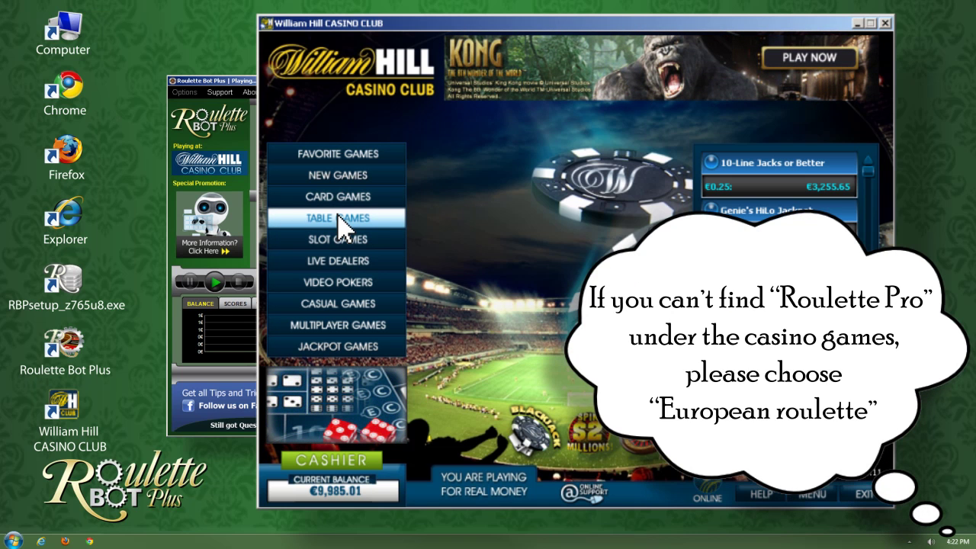
Open Roulette Pro from the Table Games list and let the table load
{"action": "left_click", "coordinate": [341, 220]}
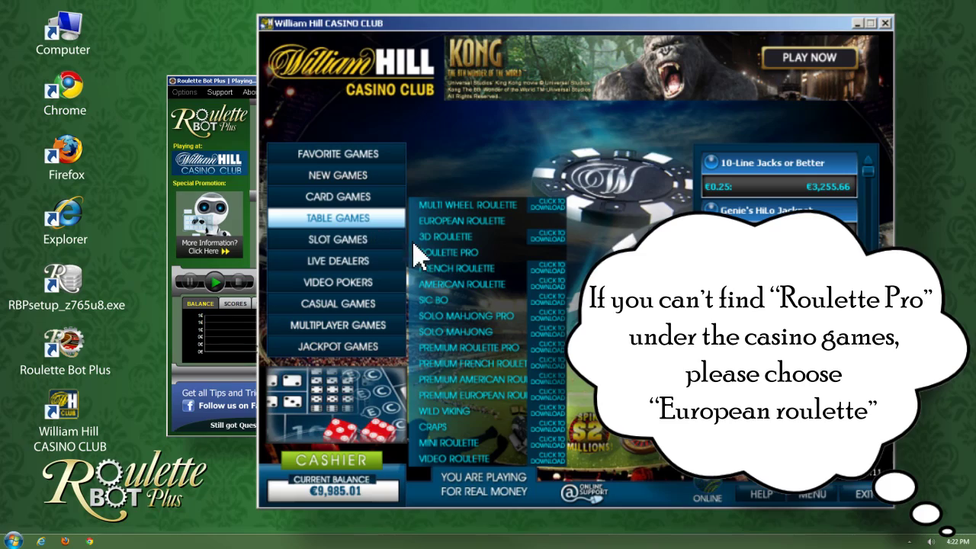
{"action": "left_click", "coordinate": [435, 253]}
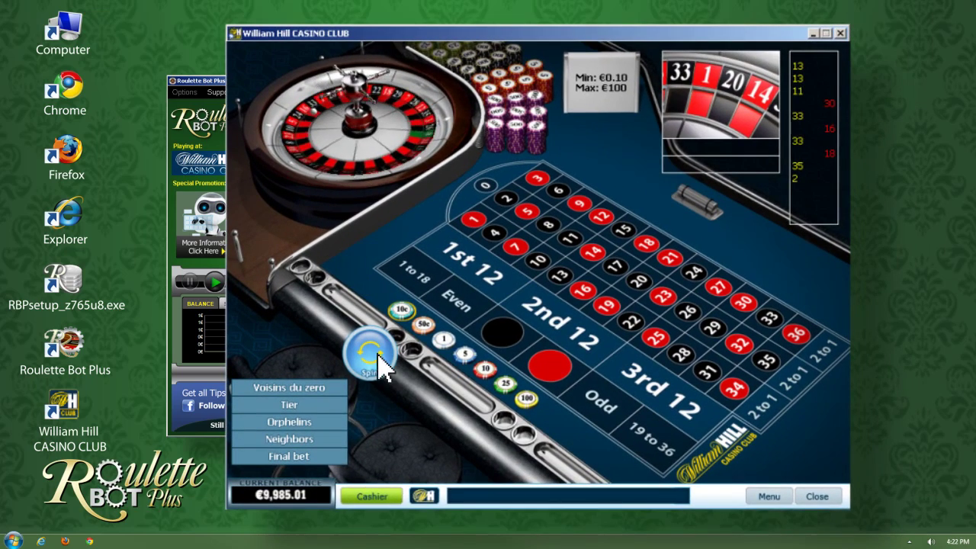
{"action": "left_click", "coordinate": [305, 492]}
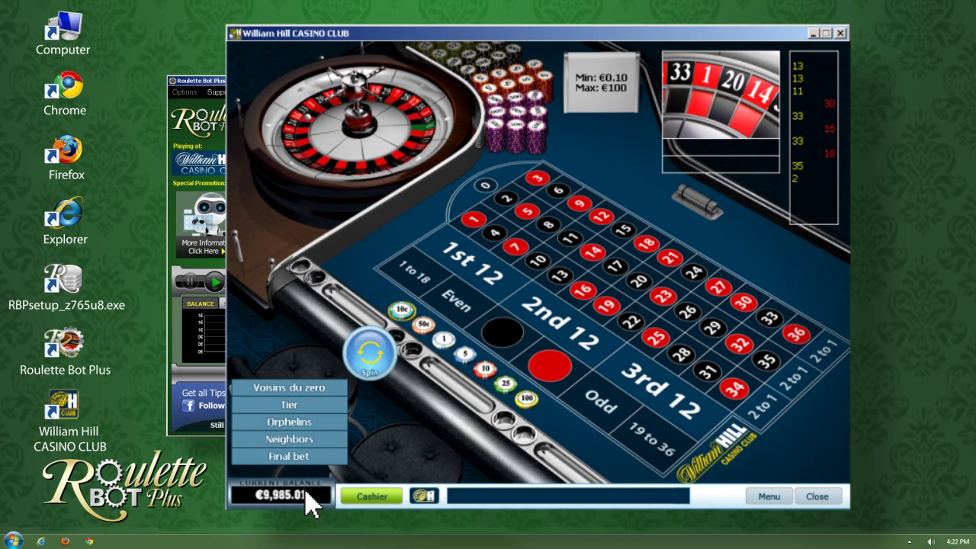
{"action": "left_click", "coordinate": [389, 496]}
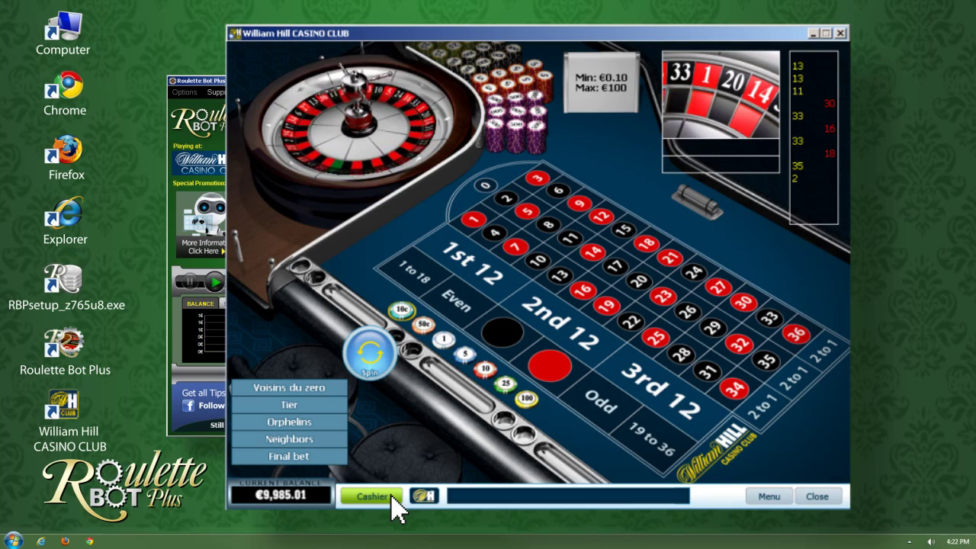